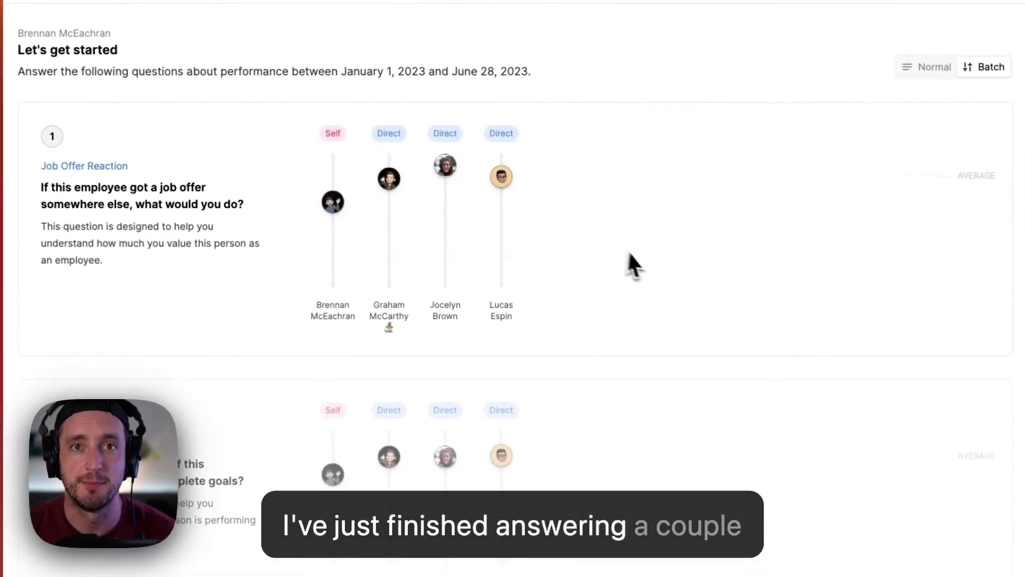
scroll(627, 250, "down", 5)
scroll(638, 241, "down", 5)
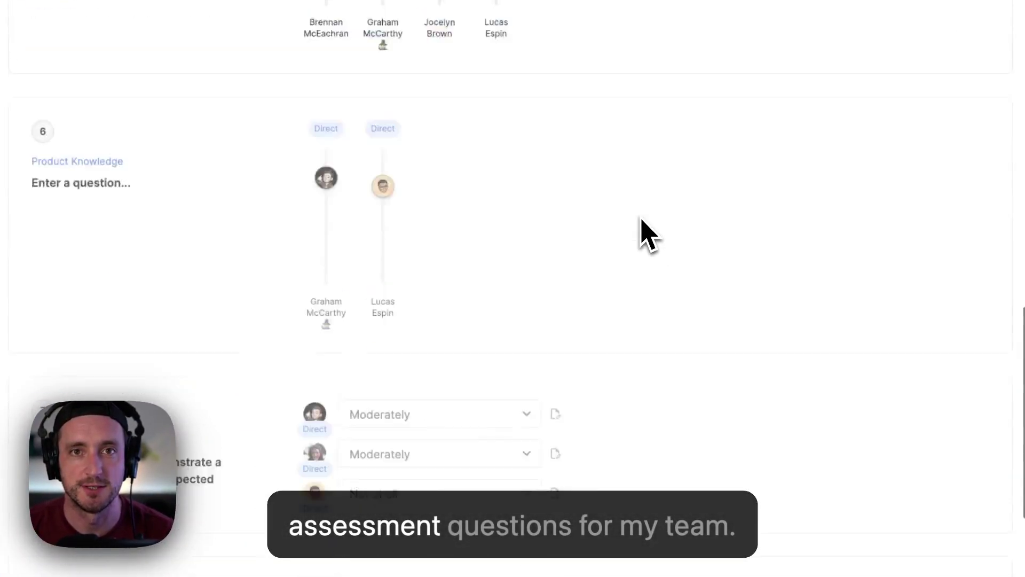
scroll(644, 234, "down", 10)
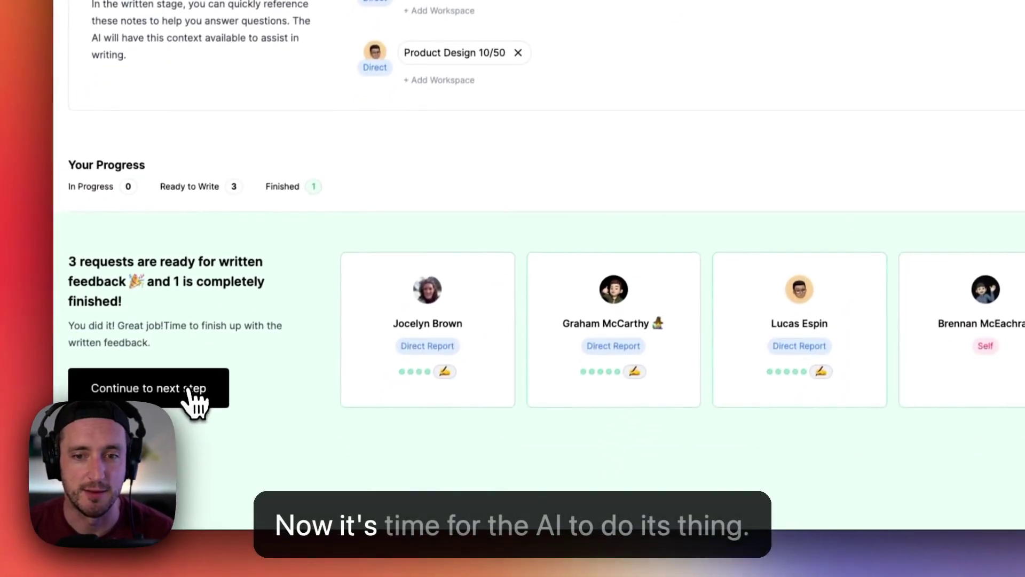
left_click(189, 393)
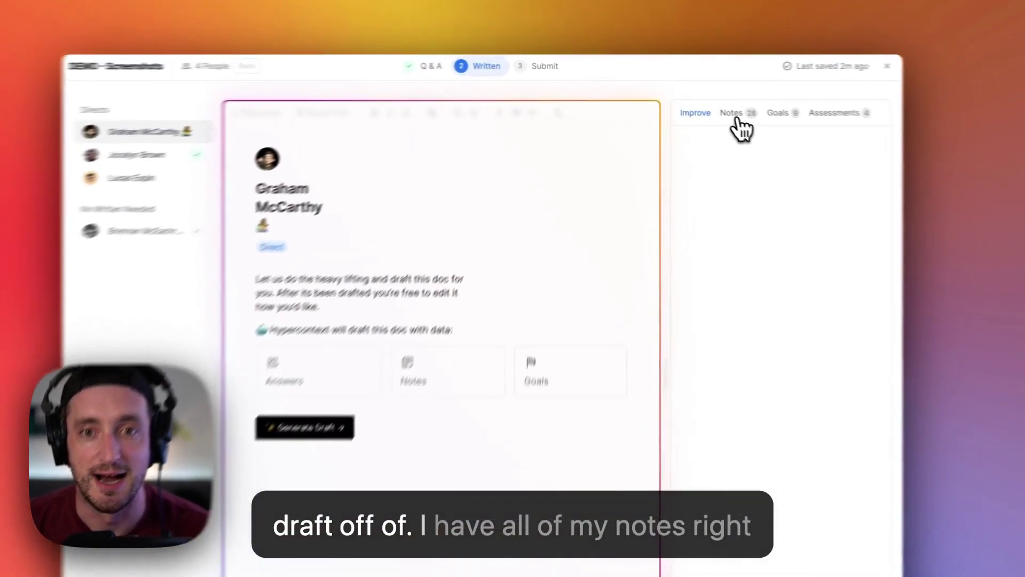
Show Graham's past meeting notes in the context panel beside his draft page
left_click(736, 117)
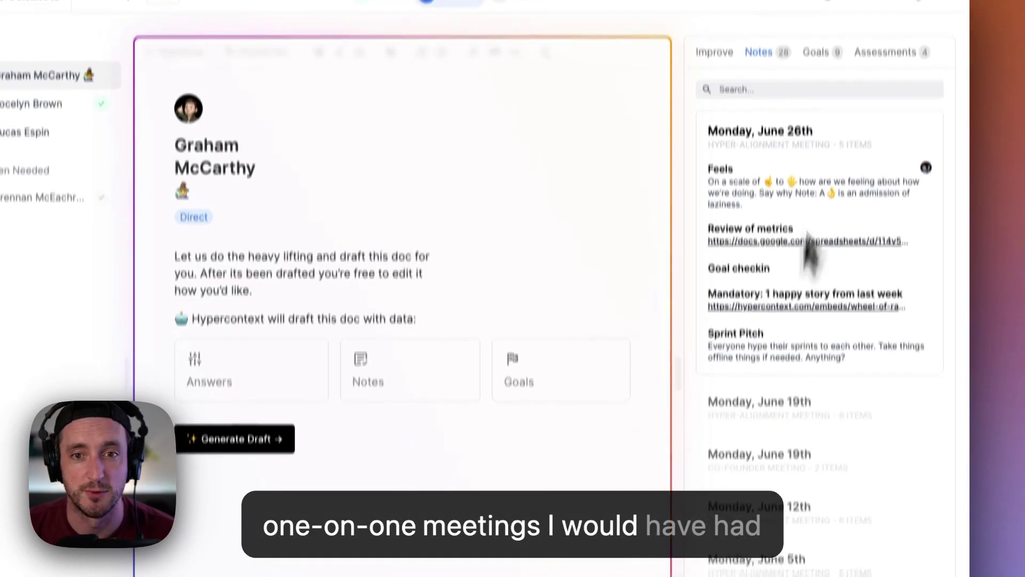
Show Graham's goals, then his assessment scores with the Display of Values note and score breakdown expanded
left_click(793, 147)
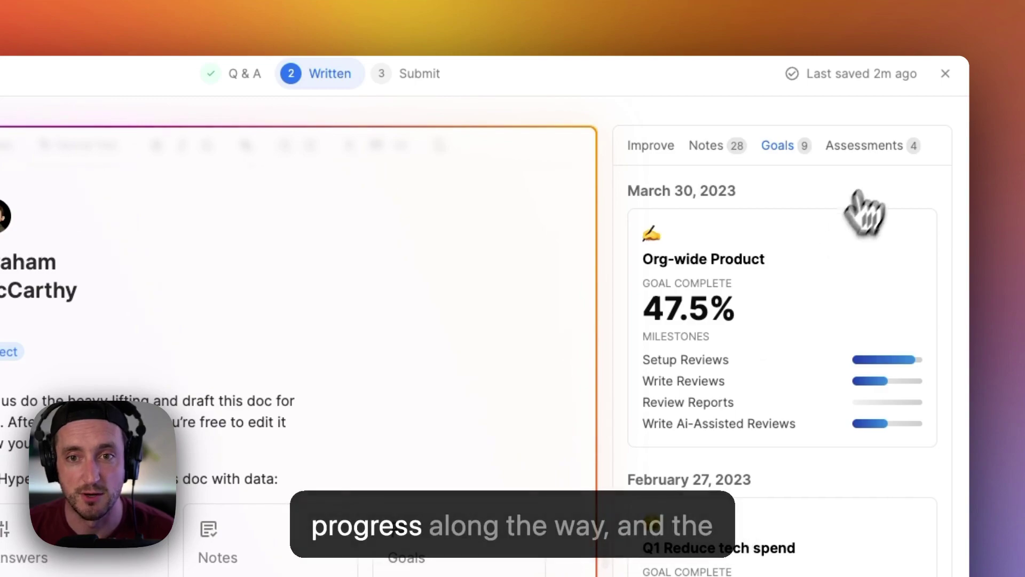
left_click(885, 152)
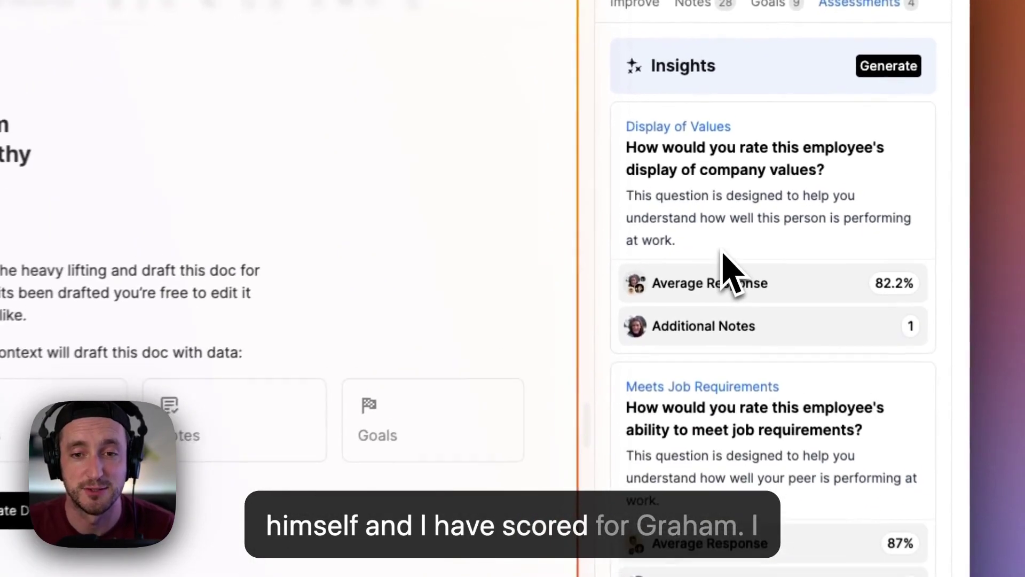
left_click(737, 288)
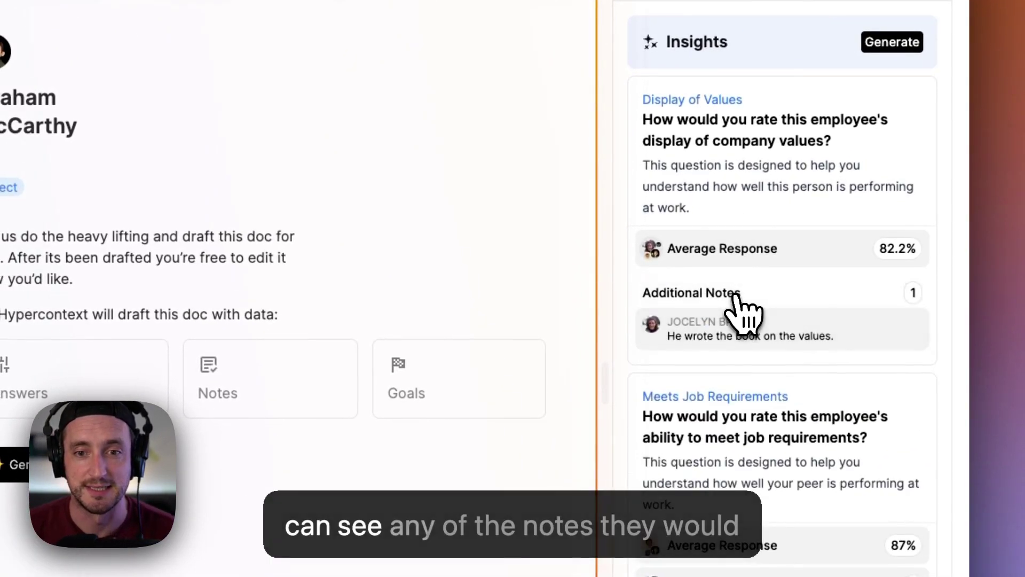
left_click(746, 255)
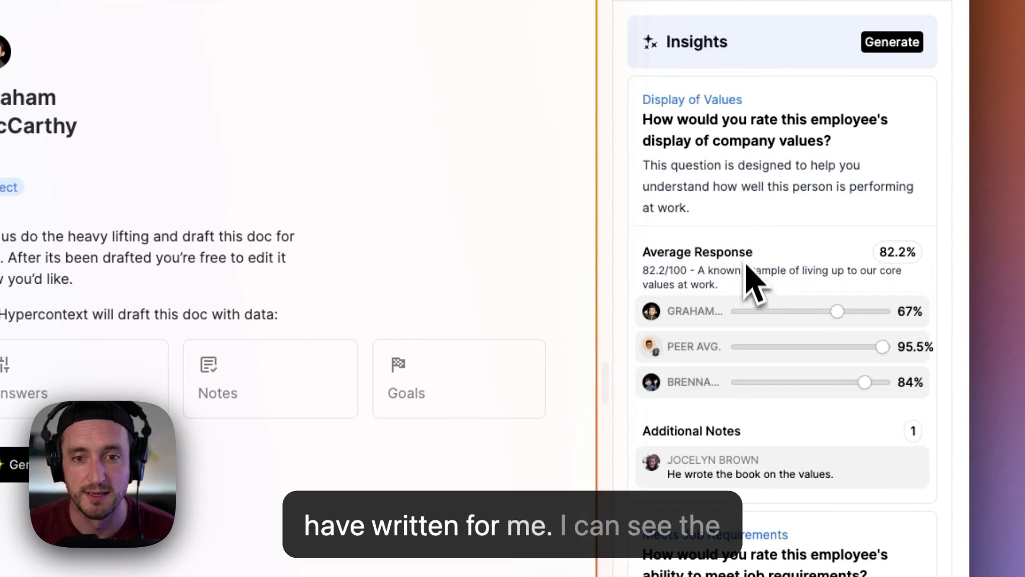
scroll(745, 337, "down", 2)
left_click(695, 316)
scroll(705, 360, "down", 2)
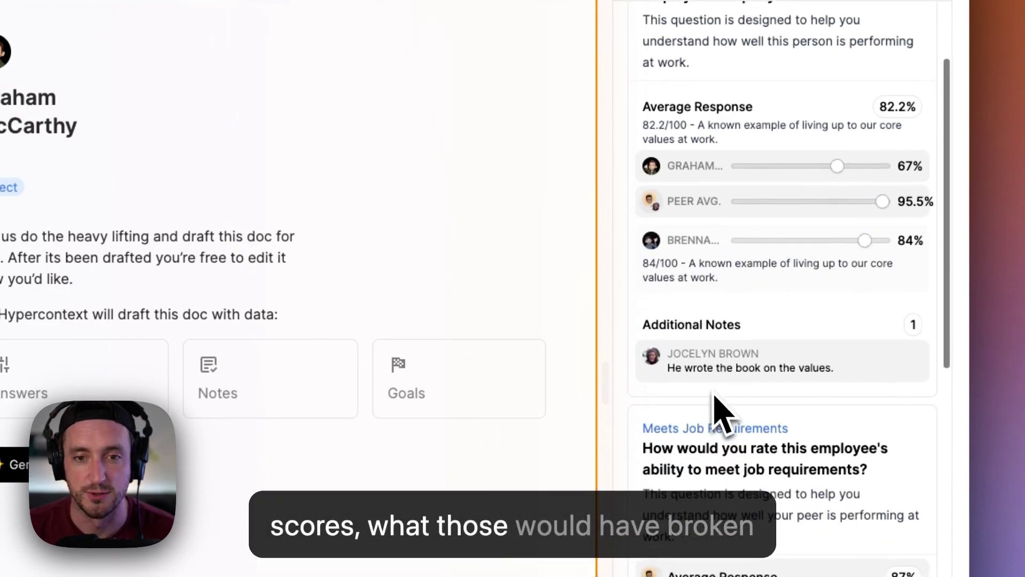
scroll(721, 412, "down", 3)
scroll(718, 412, "down", 3)
scroll(716, 413, "down", 2)
scroll(713, 377, "down", 2)
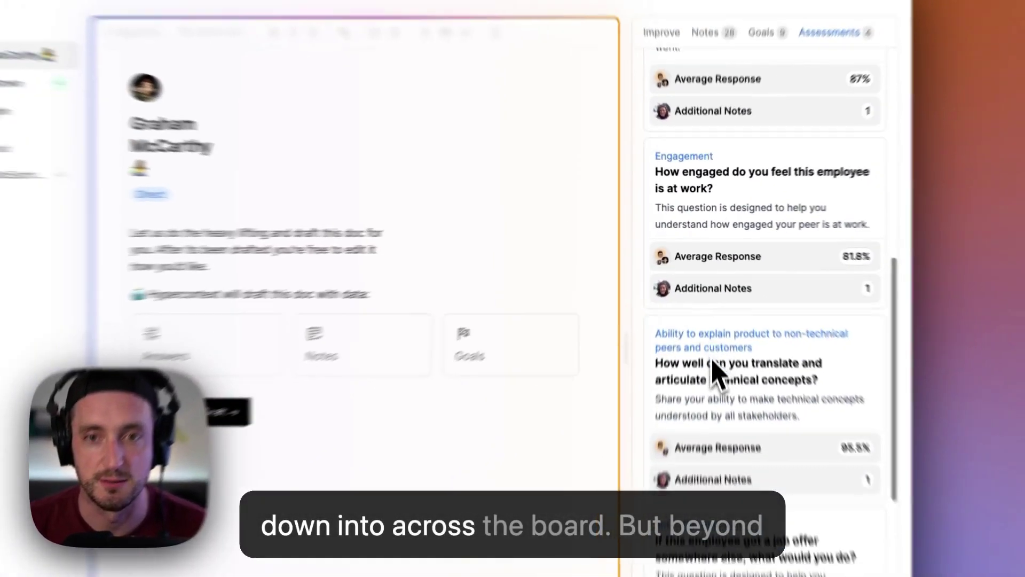
scroll(707, 321, "up", 1)
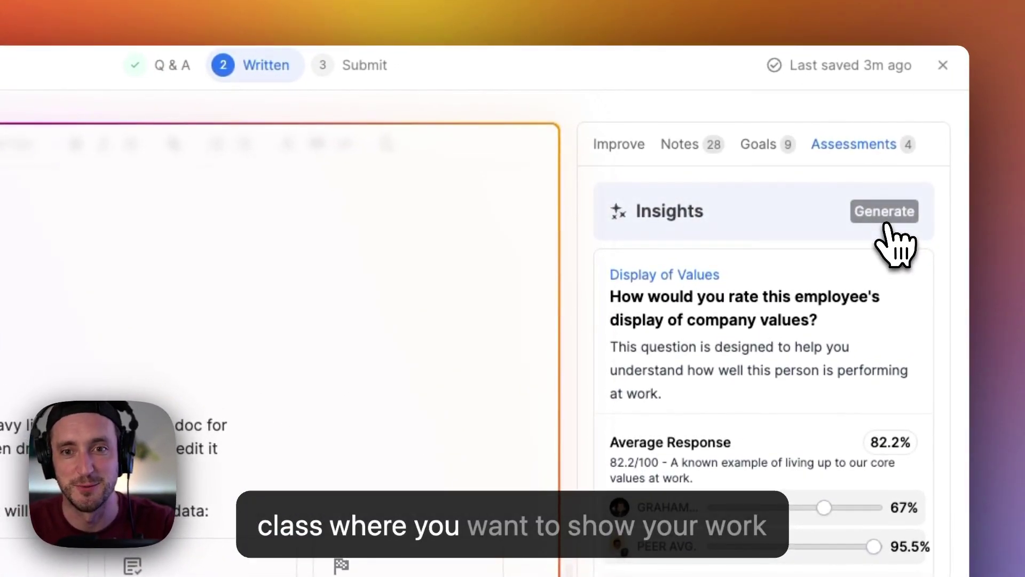
Generate AI insights from Graham's assessment scores and read through them
left_click(890, 227)
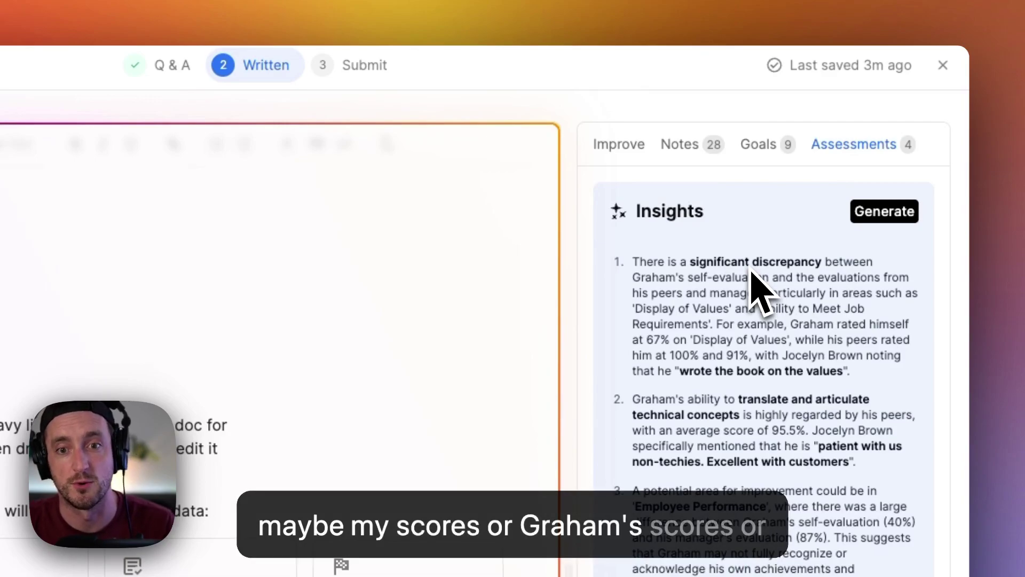
left_click_drag(743, 373, 753, 347)
left_click(751, 347)
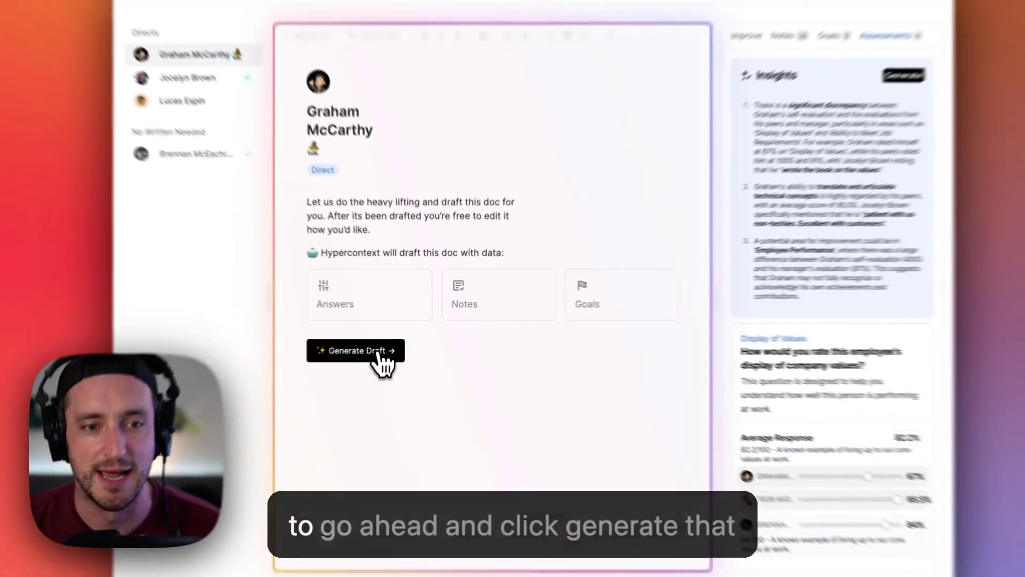
left_click(347, 372)
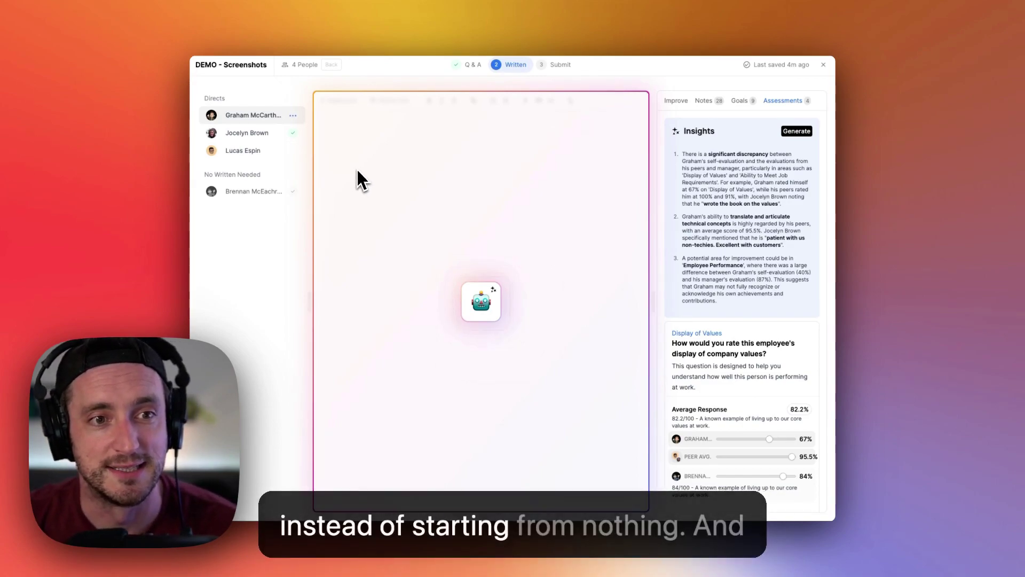
left_click(290, 155)
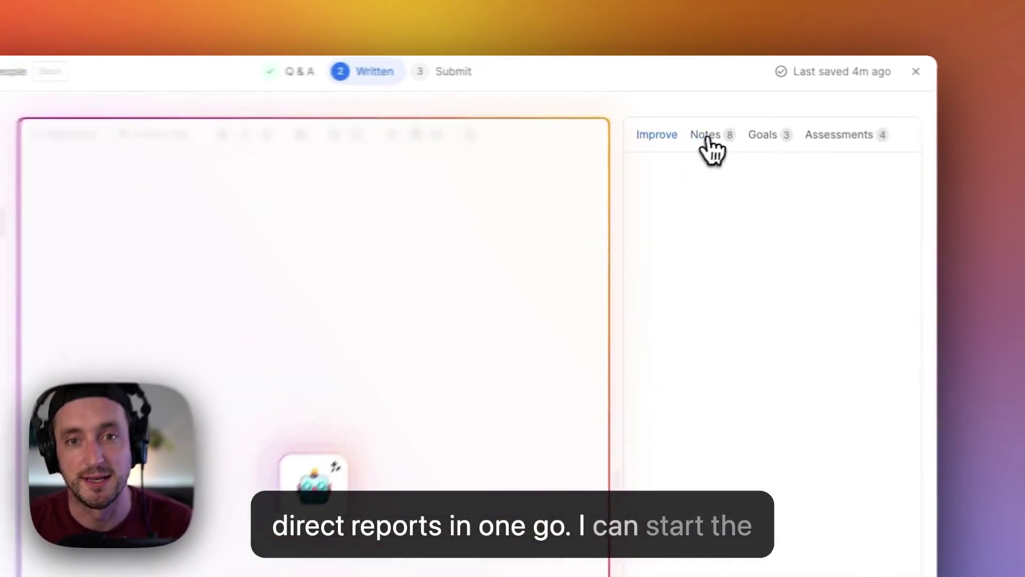
left_click(704, 100)
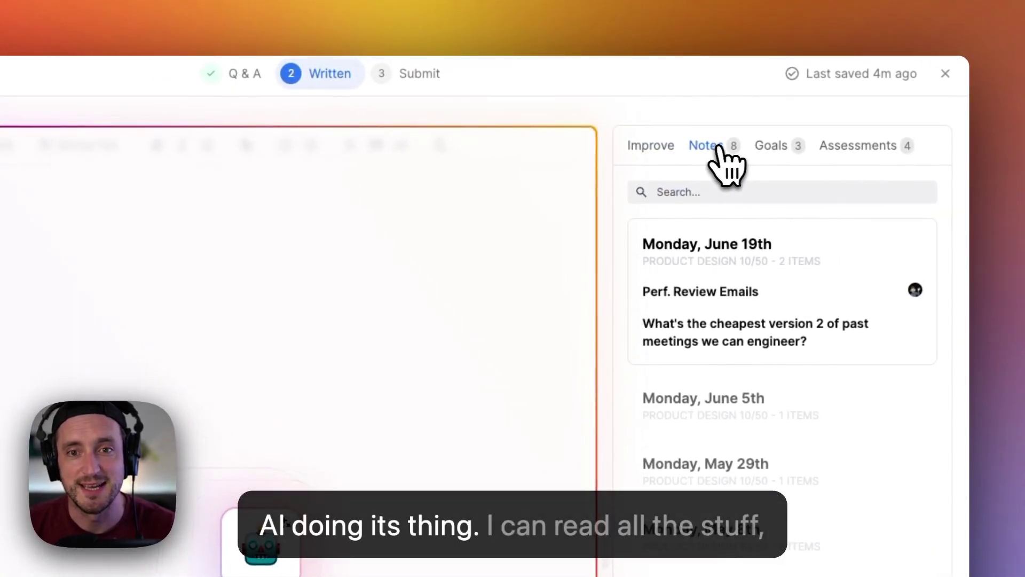
left_click(791, 147)
left_click(848, 160)
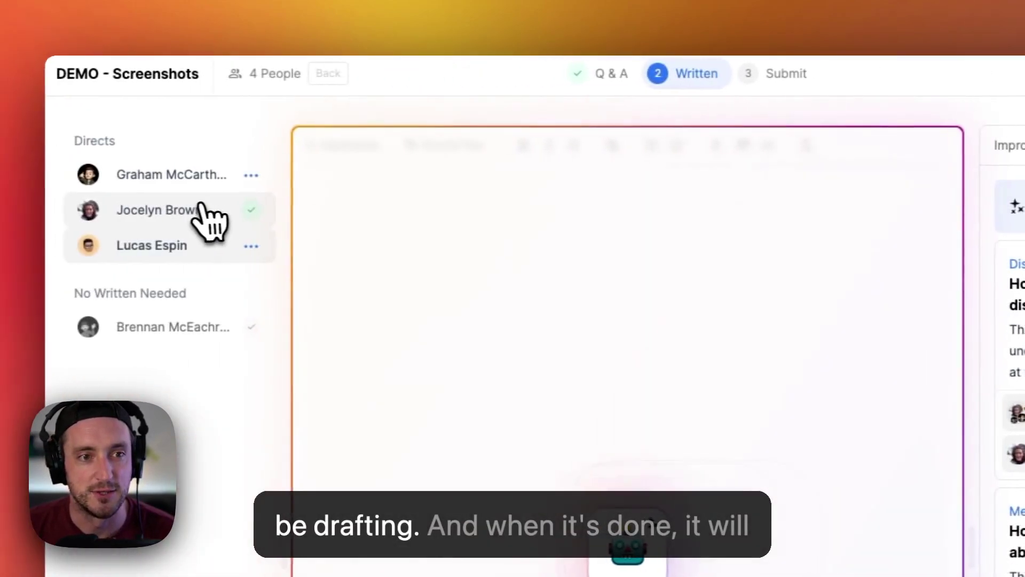
left_click(205, 221)
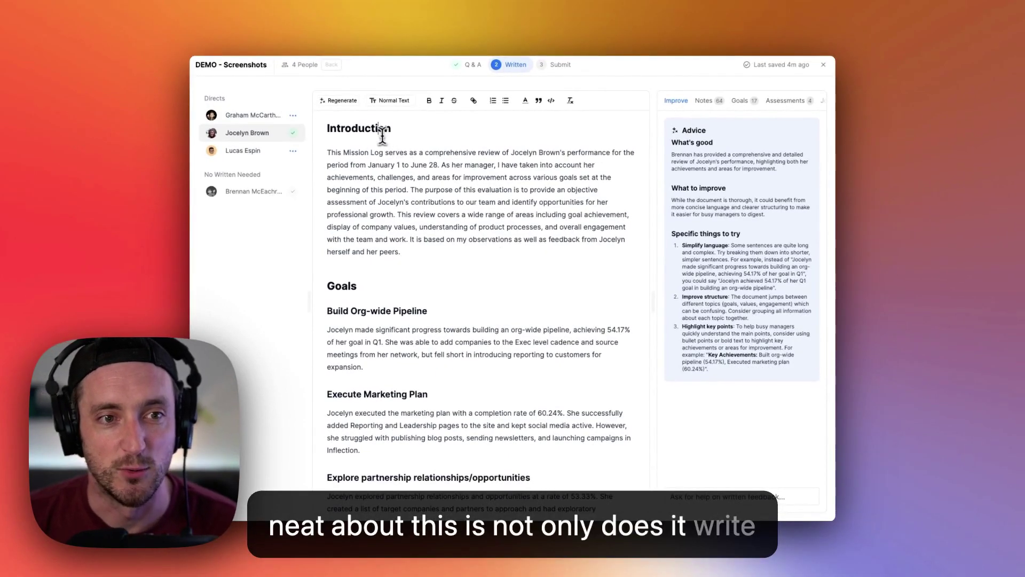
left_click_drag(382, 133, 449, 342)
left_click(469, 331)
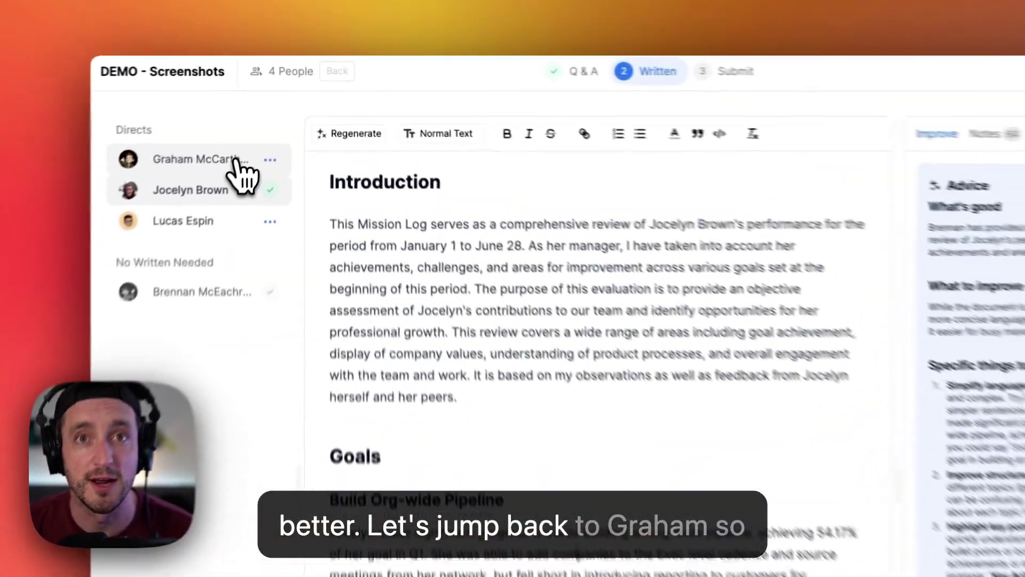
left_click(273, 119)
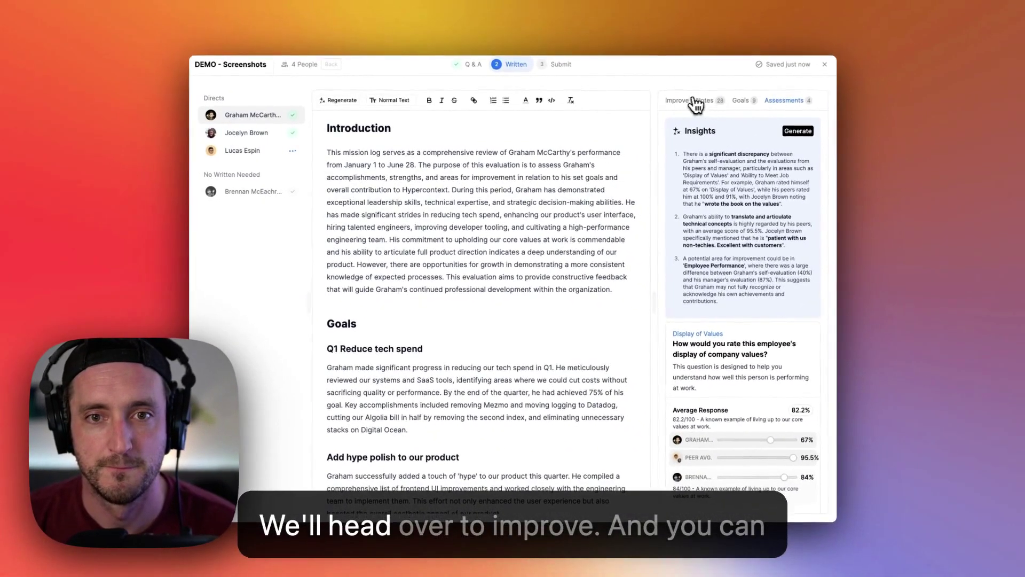
Get Improve advice on Graham's draft and select its Employee Performance paragraph for AI assistance
left_click(688, 99)
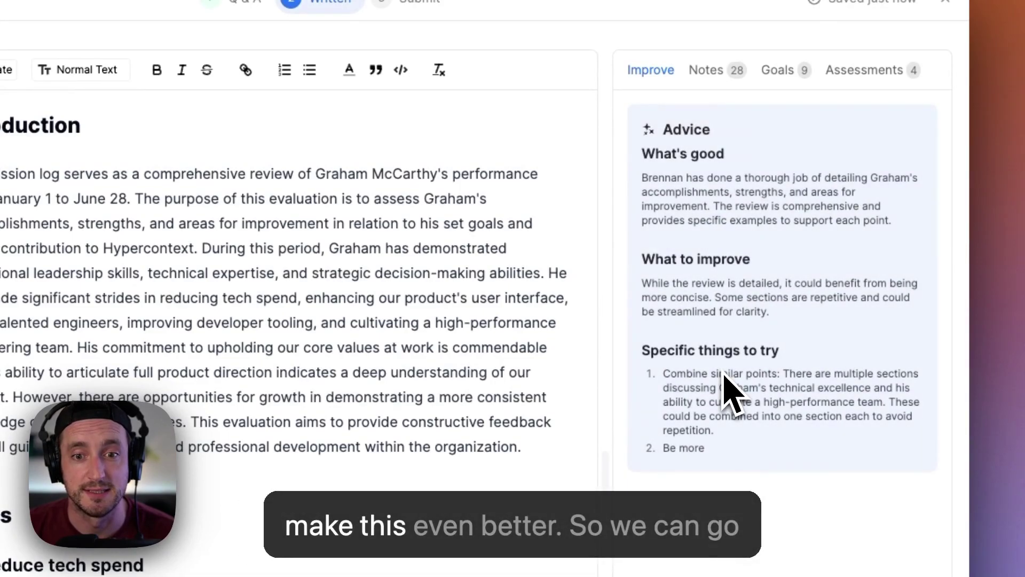
scroll(446, 285, "down", 5)
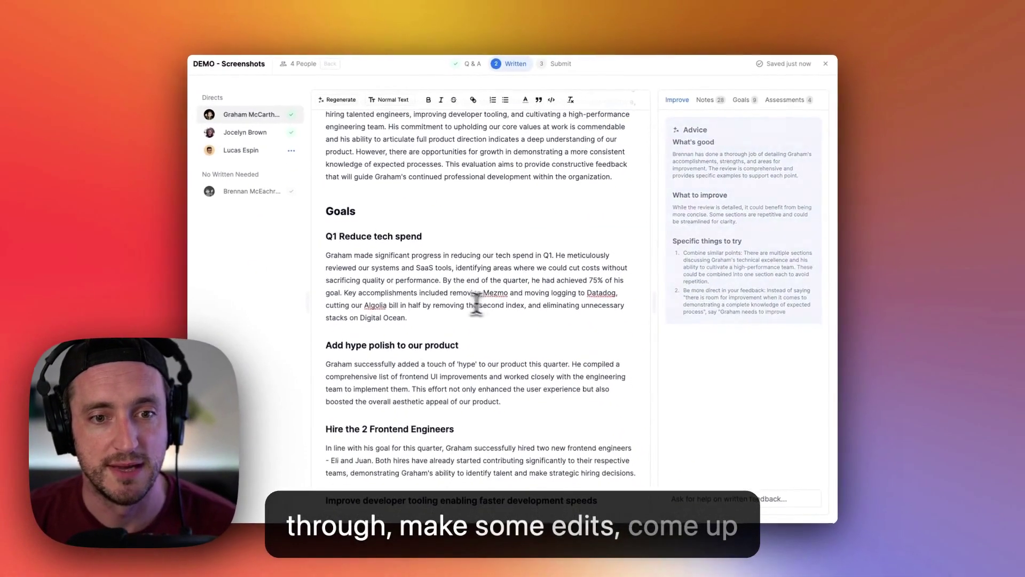
scroll(476, 302, "down", 5)
scroll(502, 303, "down", 2)
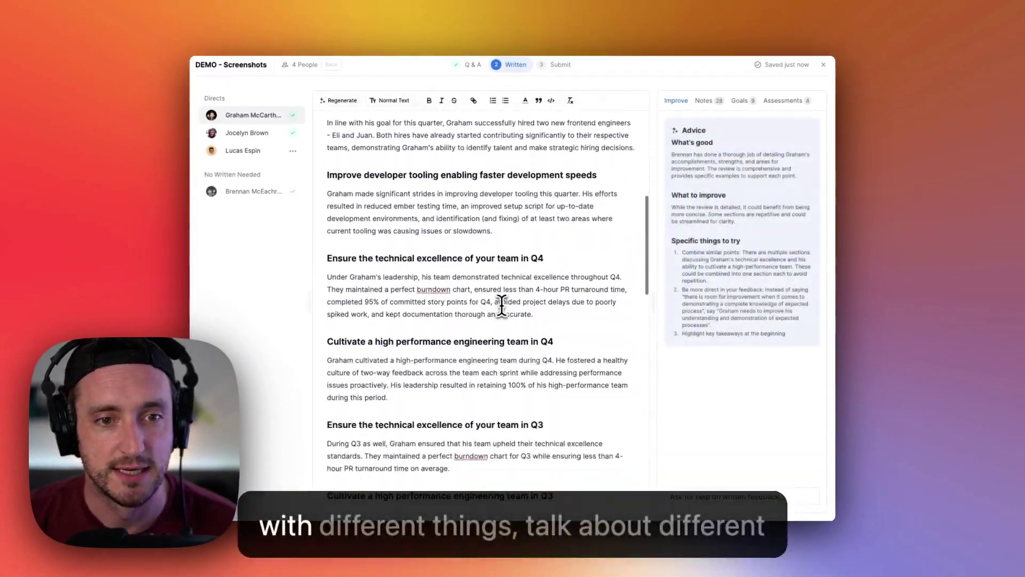
scroll(502, 306, "down", 4)
scroll(502, 305, "down", 2)
scroll(500, 305, "down", 3)
scroll(499, 303, "down", 3)
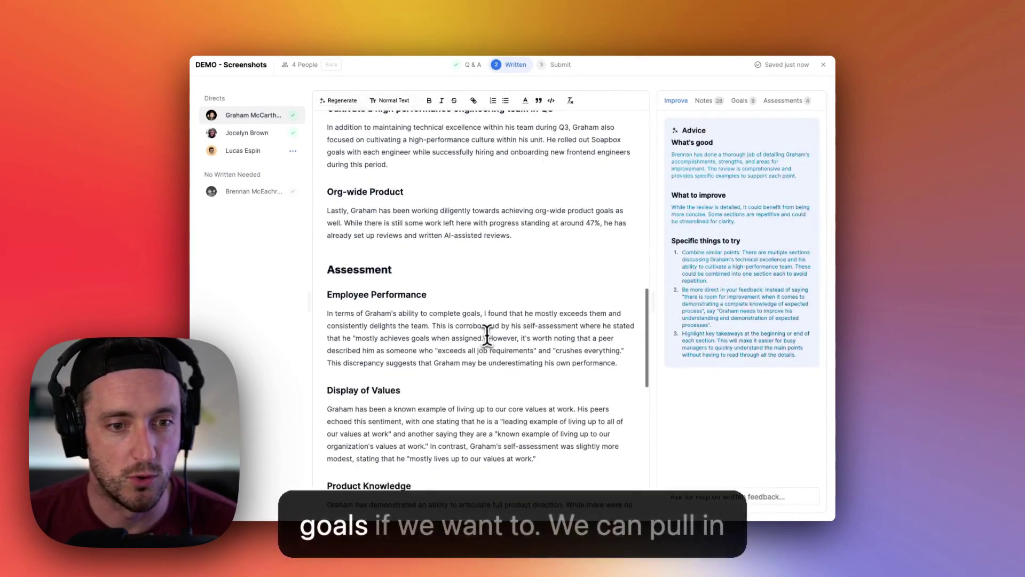
scroll(489, 325, "down", 3)
scroll(487, 336, "down", 2)
scroll(620, 222, "up", 3)
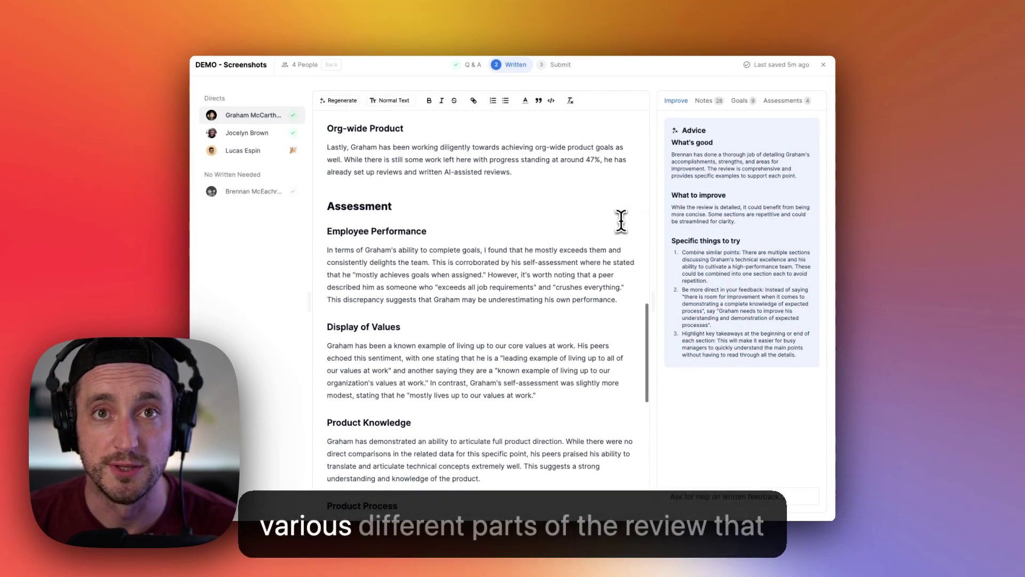
scroll(621, 222, "down", 2)
scroll(621, 222, "down", 2)
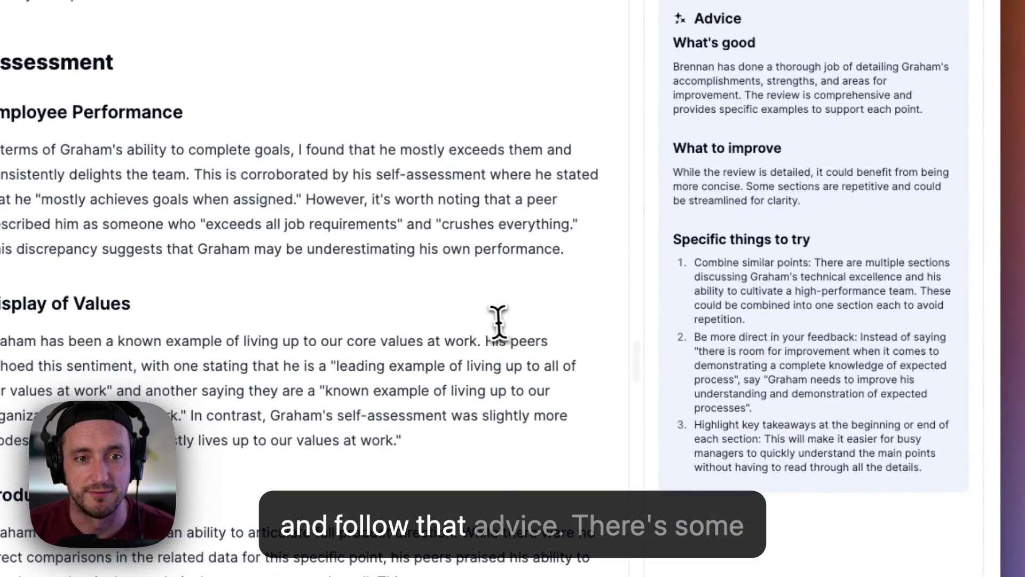
left_click_drag(564, 255, 0, 149)
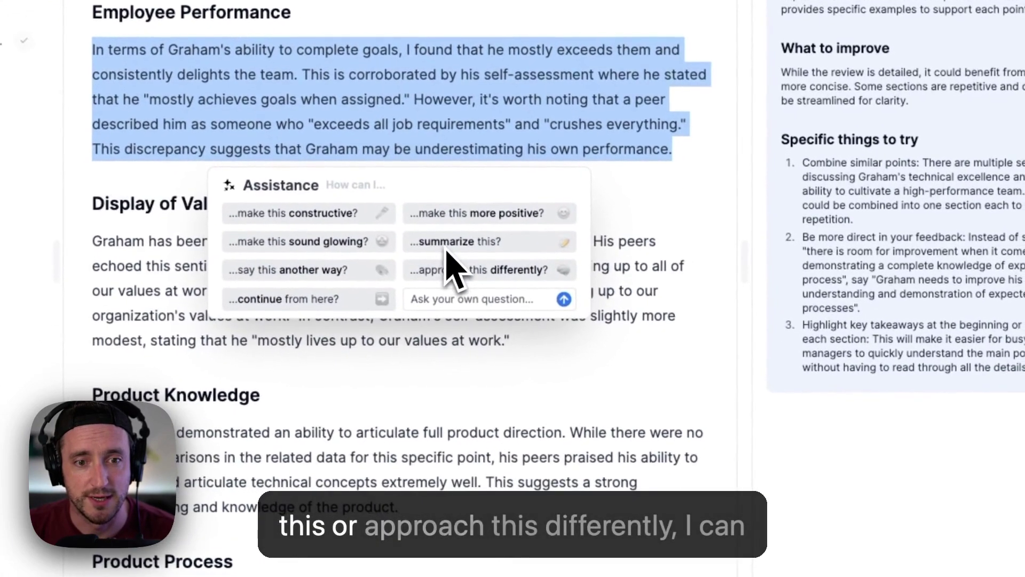
Have the assistant summarize Graham's goal sections into one paragraph
left_click(449, 268)
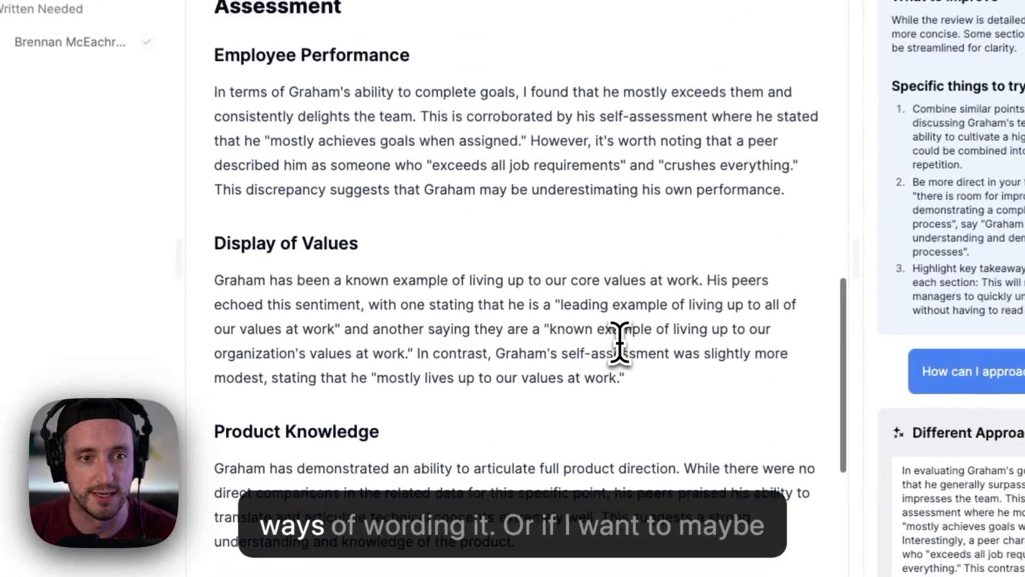
scroll(625, 353, "up", 5)
scroll(597, 384, "up", 2)
scroll(597, 389, "up", 5)
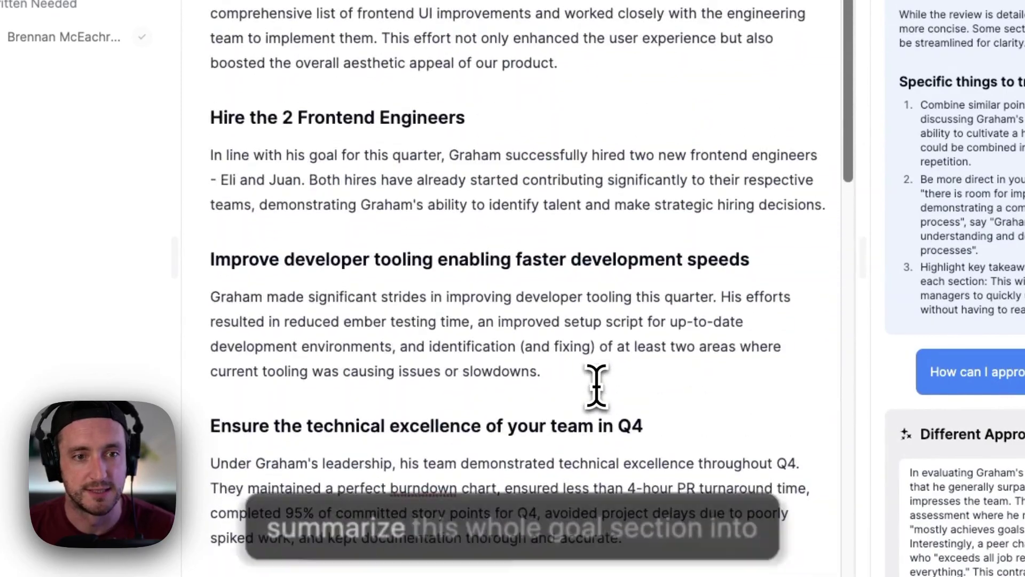
scroll(597, 389, "up", 3)
scroll(595, 389, "up", 3)
left_click_drag(264, 222, 653, 461)
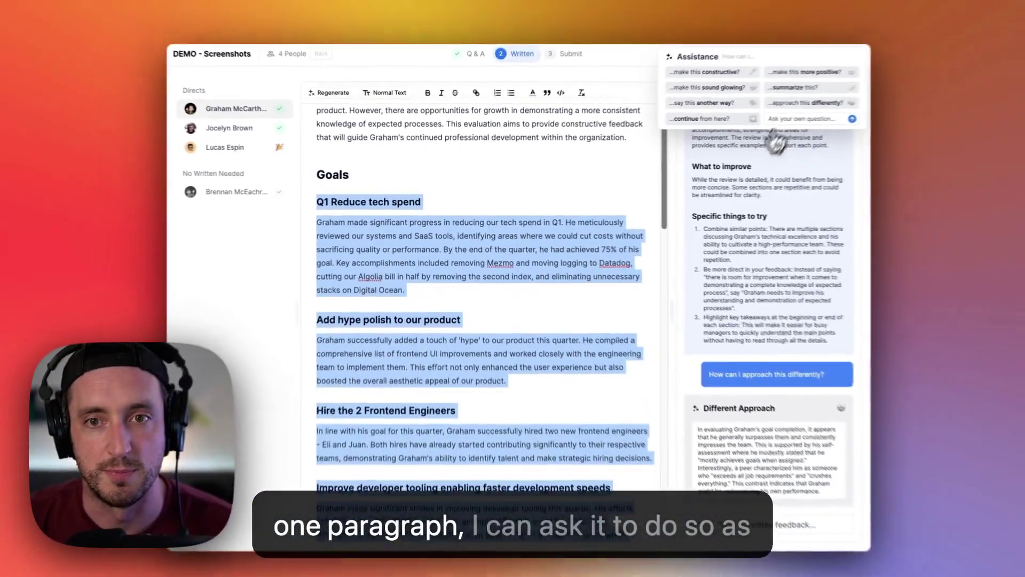
left_click(801, 88)
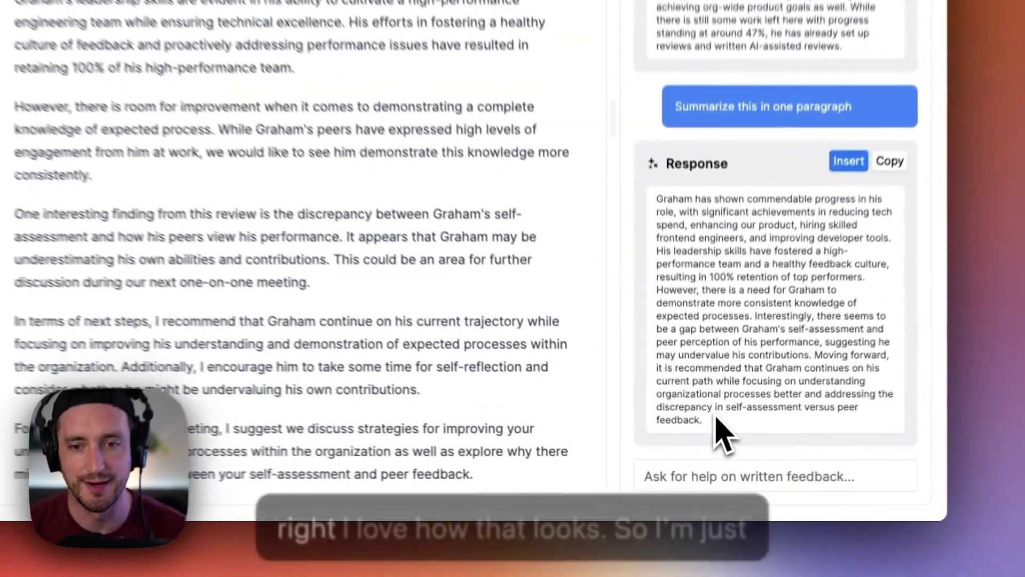
Copy the summary response and paste it over the existing Conclusion paragraphs
left_click_drag(704, 412, 653, 200)
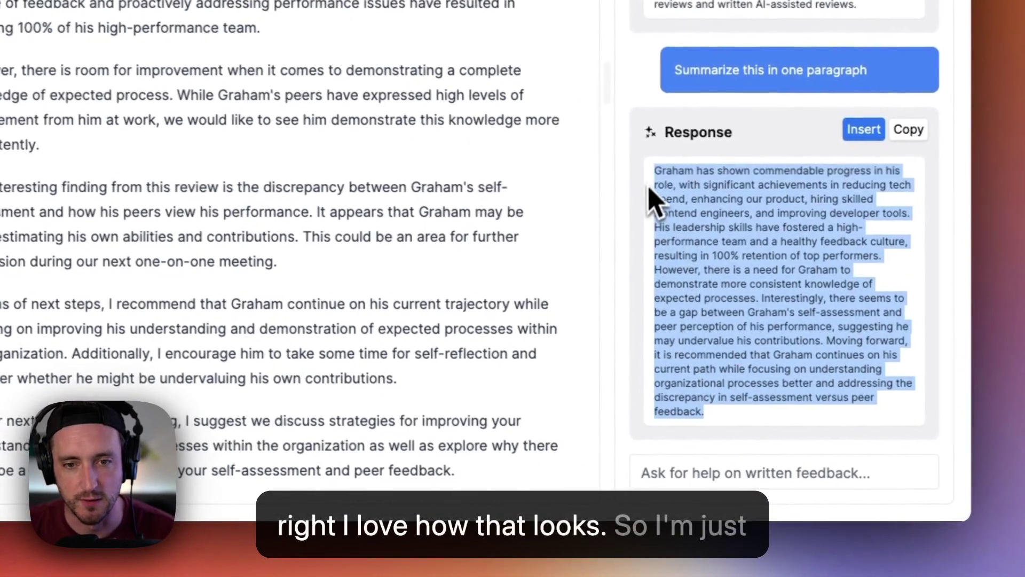
key("super+c")
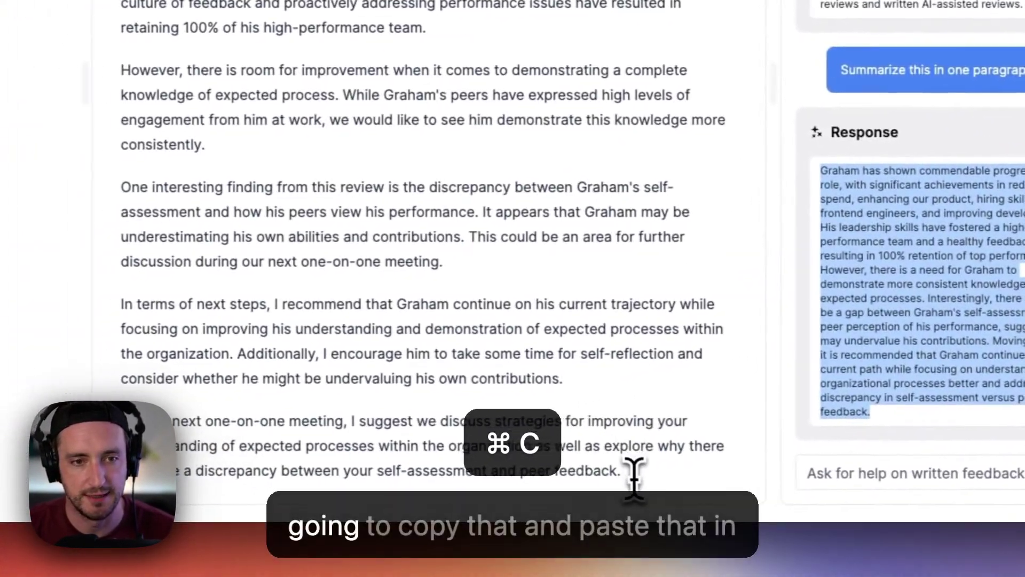
left_click(646, 471)
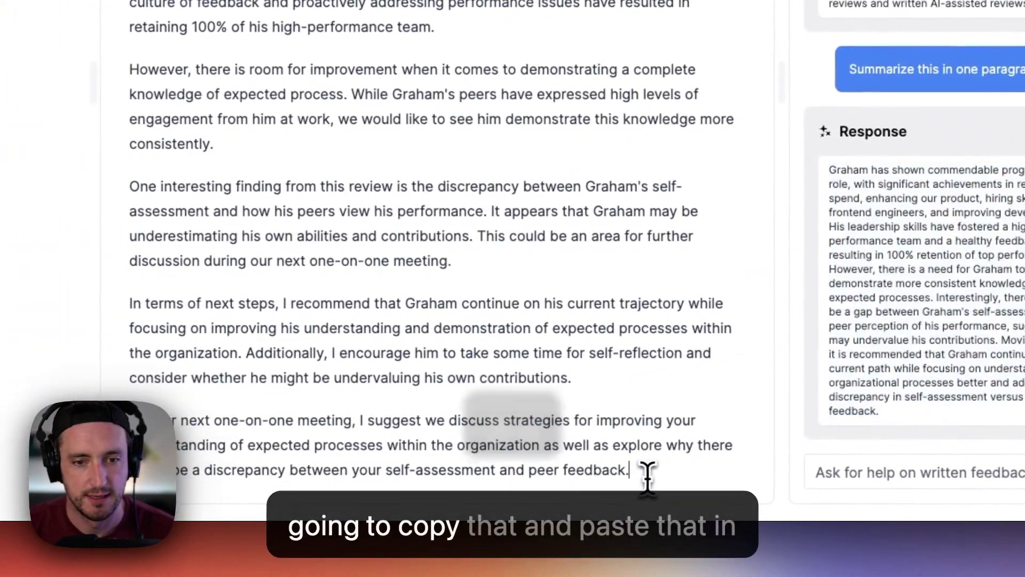
left_click_drag(646, 471, 286, 156)
key("super+v")
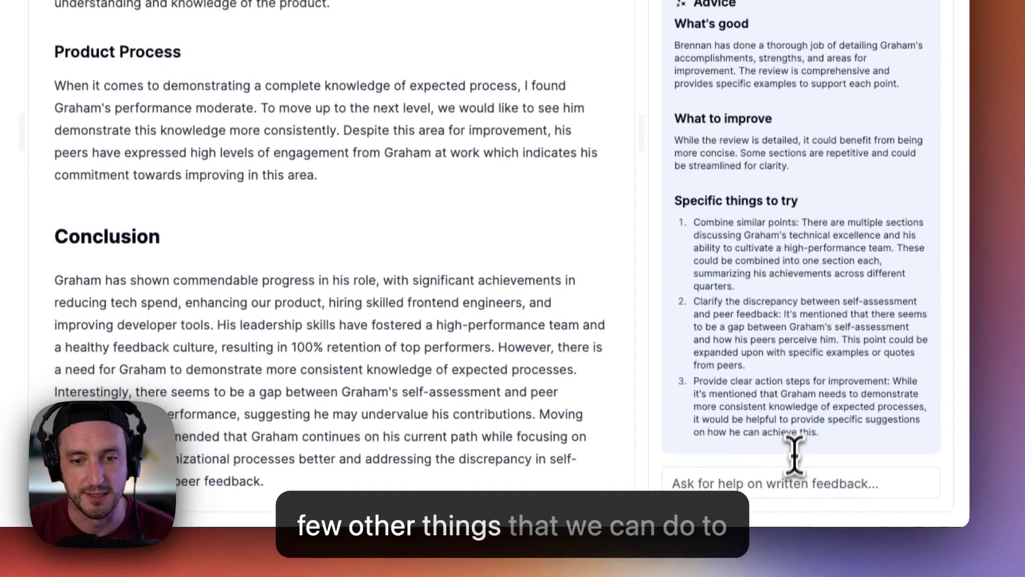
Ask the assistant to 'Rewrite conclusion as a pirate shanty'
left_click(793, 474)
type("Rewrite con")
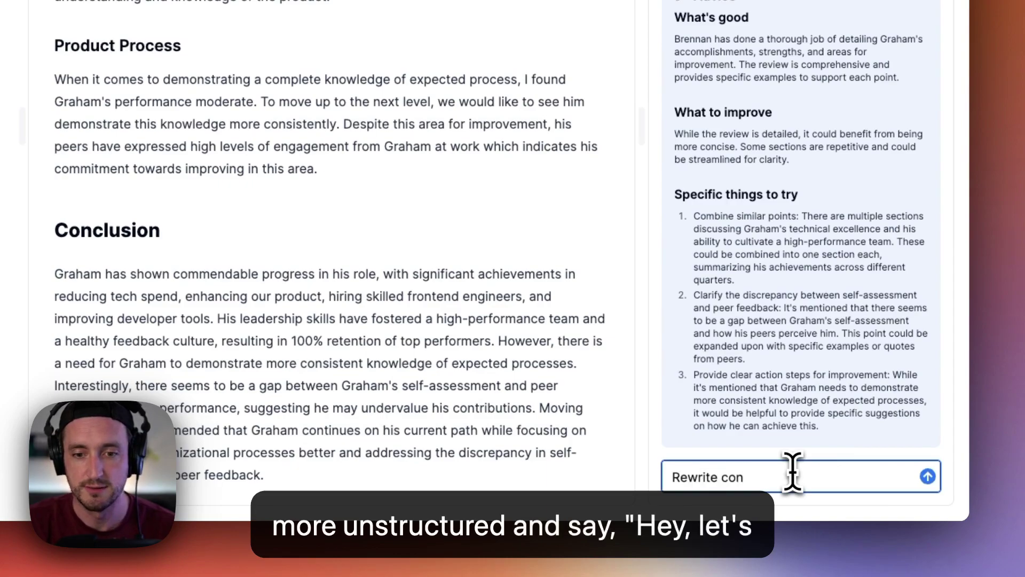
type("c")
type("lus")
type("ion as")
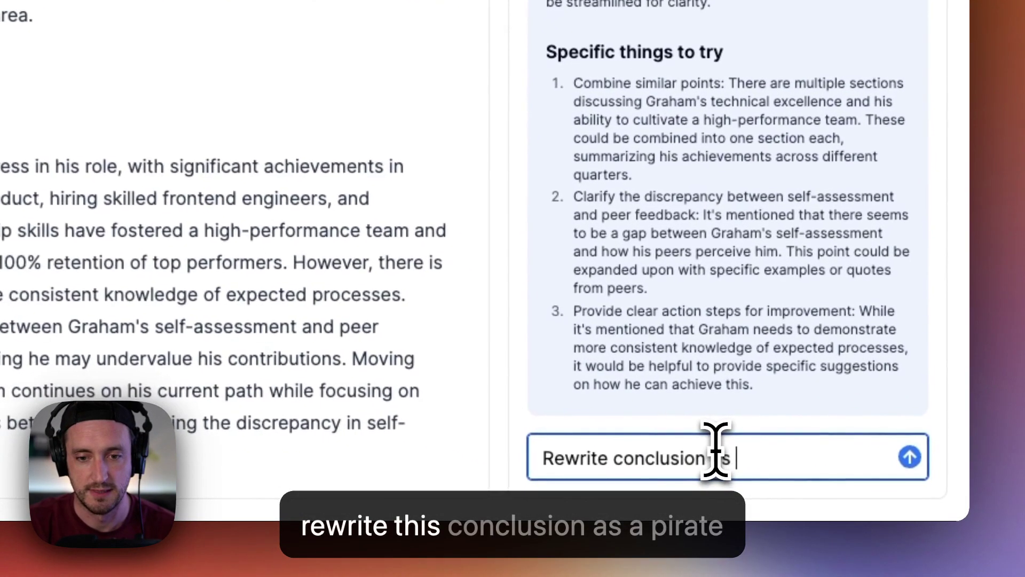
type(" a pirate shanty")
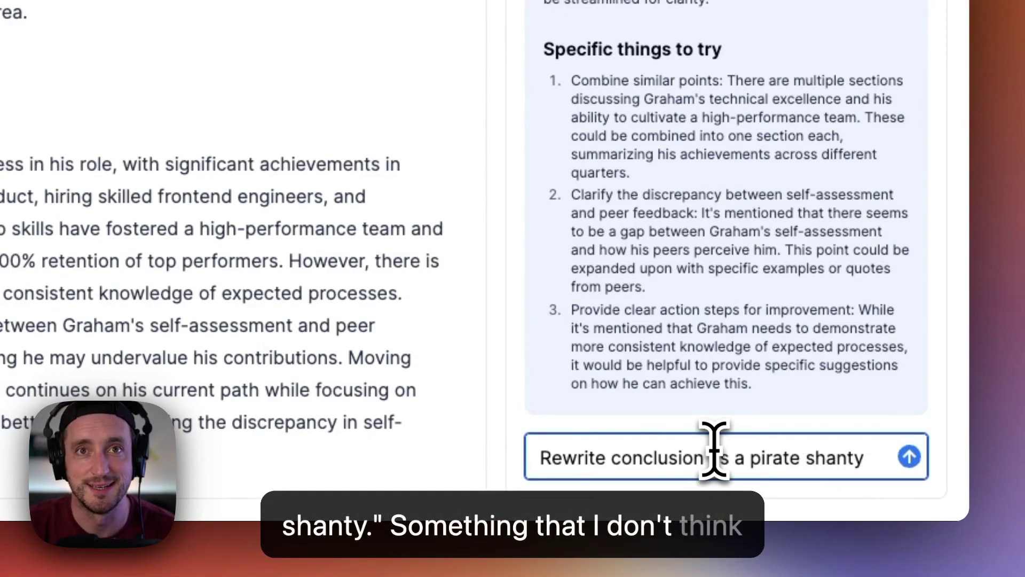
key("Return")
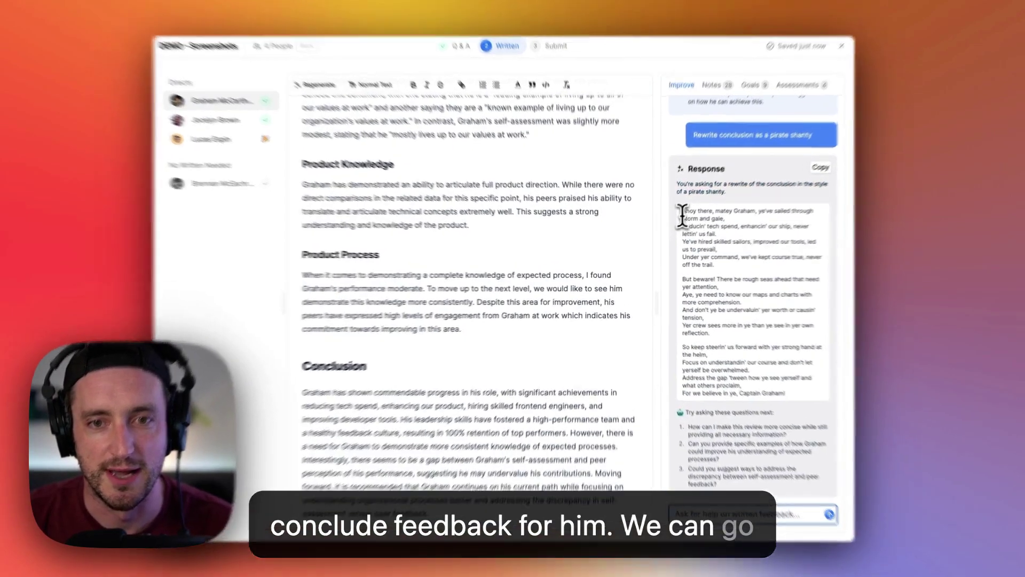
Copy the pirate shanty response and paste it over the review's Conclusion
left_click_drag(677, 231, 791, 383)
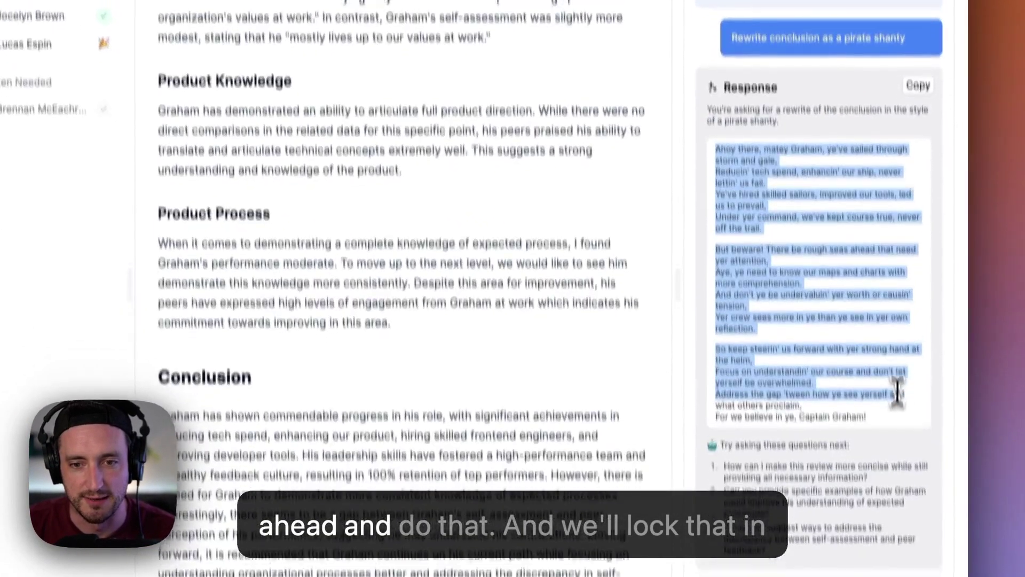
key("super+c")
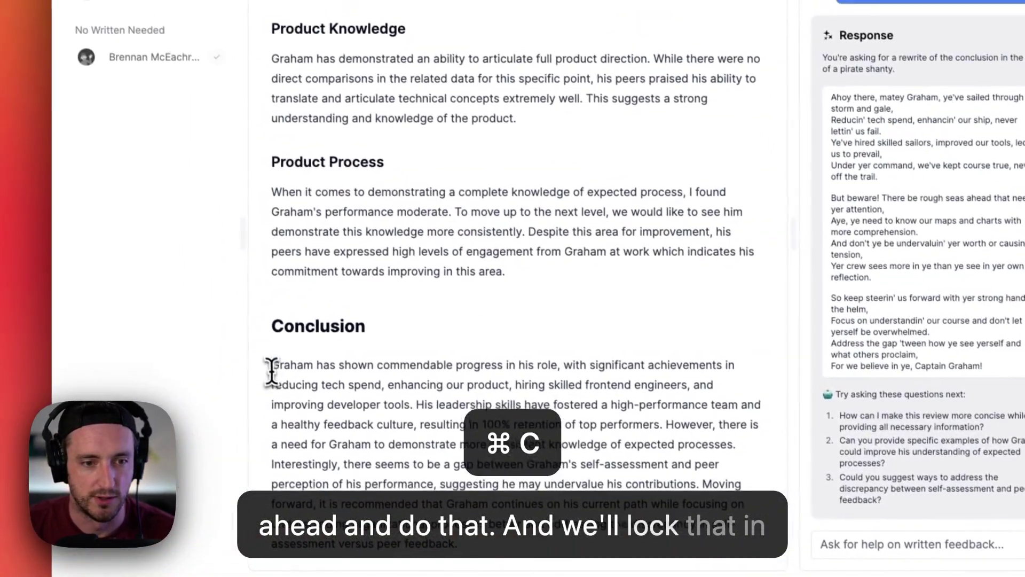
left_click(271, 365)
key("super+shift+Down")
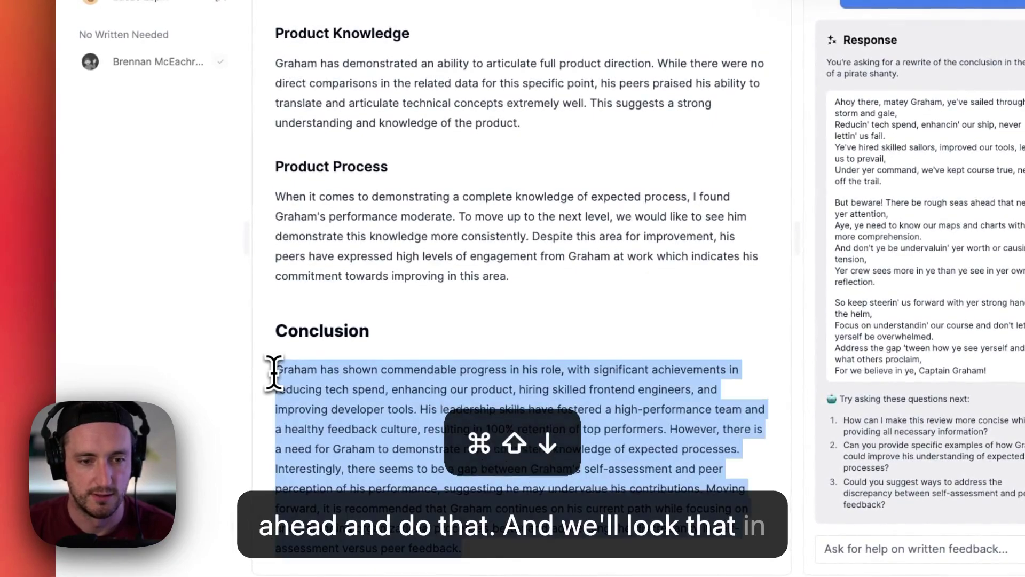
key("super+v")
Format the pasted shanty verses as a quote block
left_click(274, 195)
key("super+shift+Down")
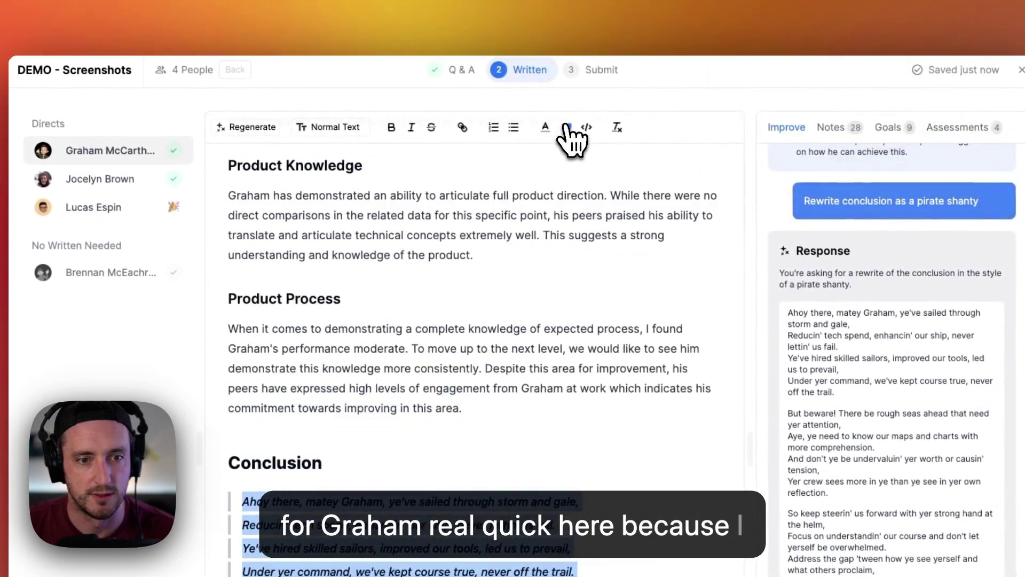
left_click(568, 127)
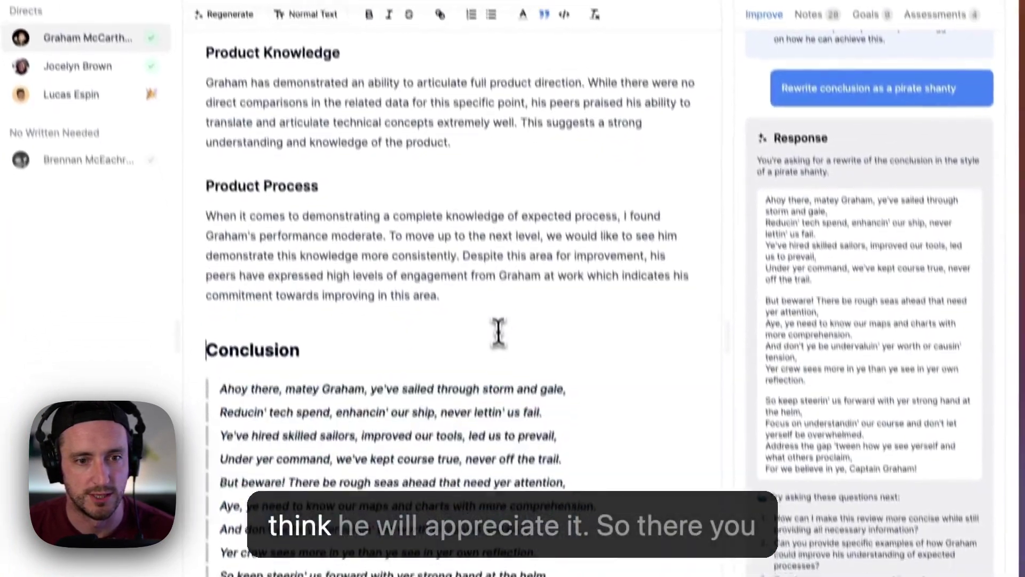
left_click(606, 368)
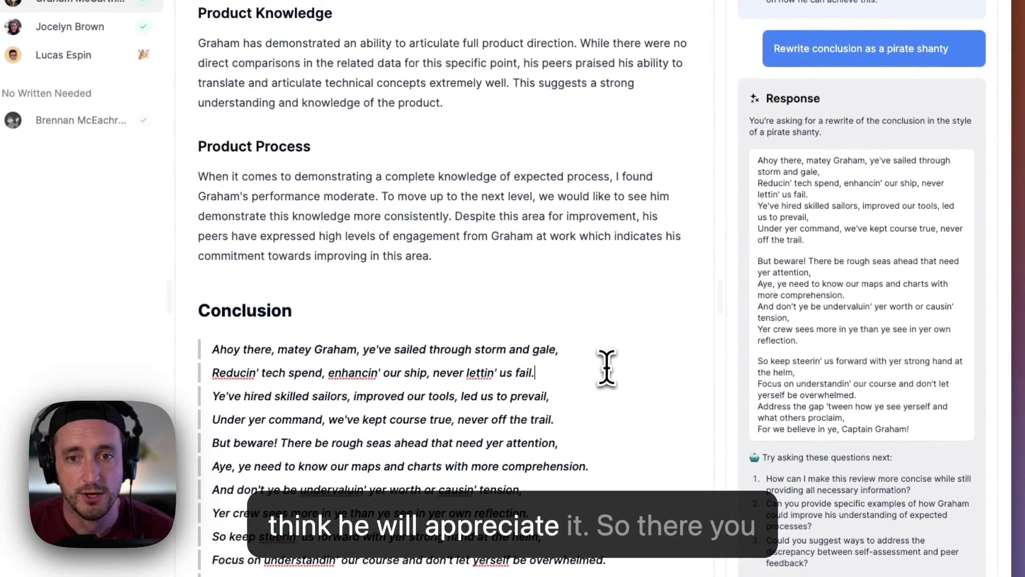
scroll(493, 257, "up", 10)
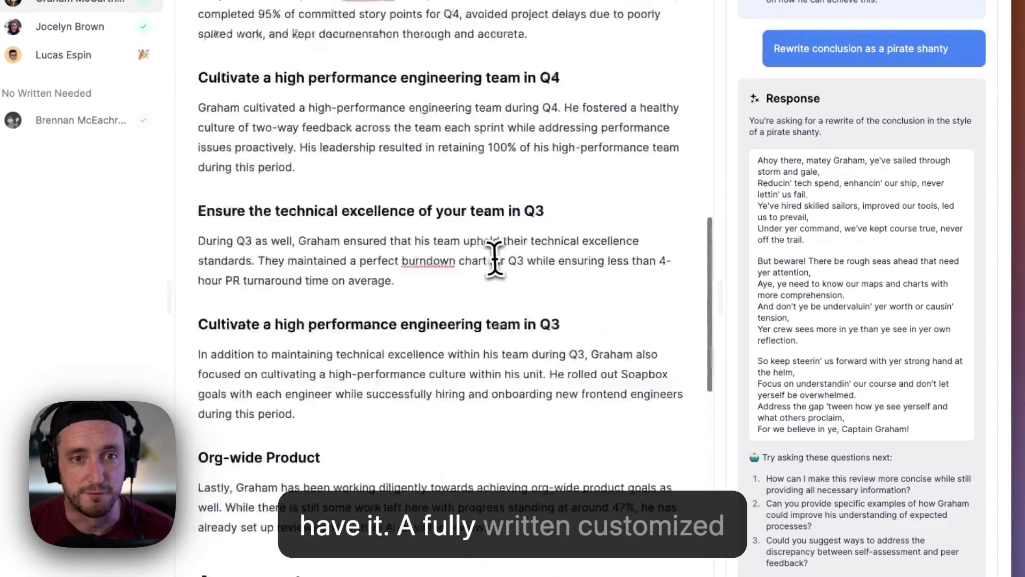
scroll(509, 264, "up", 10)
scroll(507, 276, "up", 5)
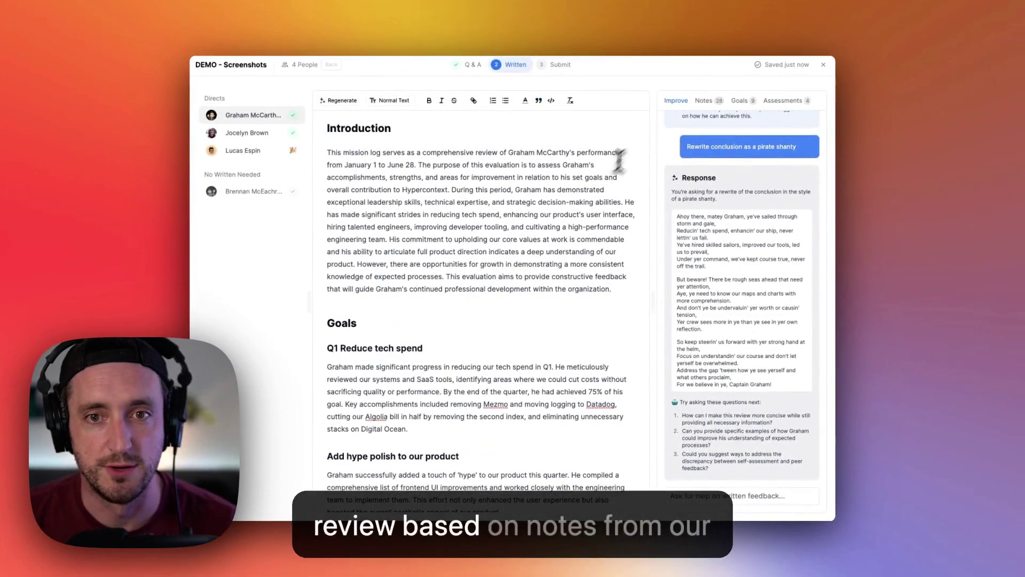
Review the meeting notes, assigned goals and assessment insights, then move to the third direct report's review
left_click(707, 102)
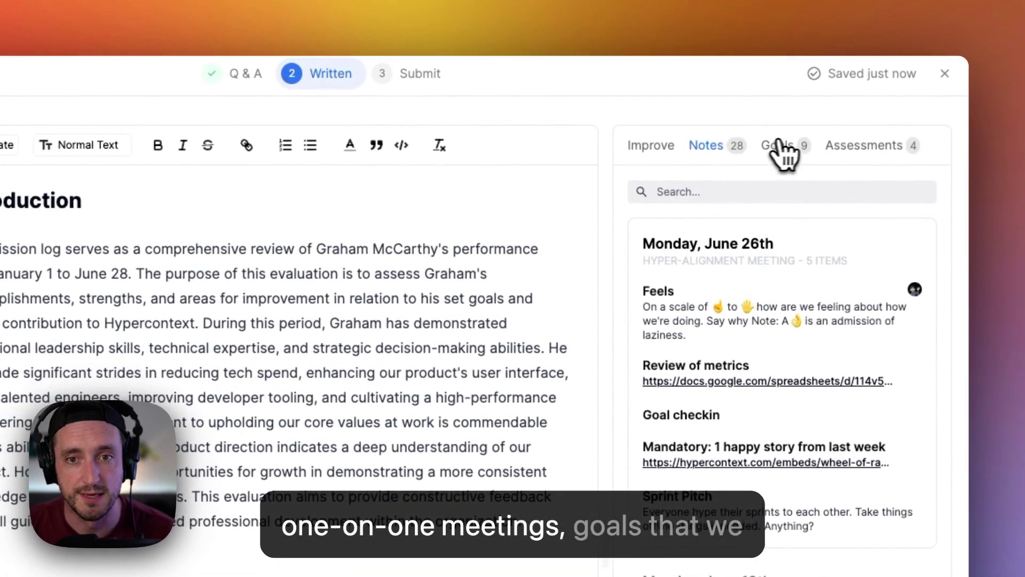
left_click(739, 100)
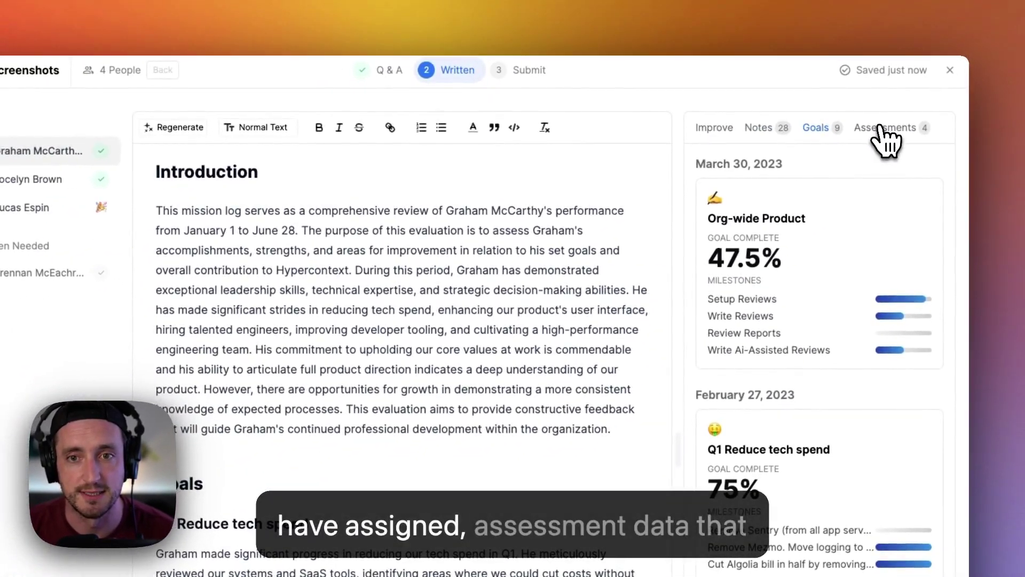
left_click(878, 126)
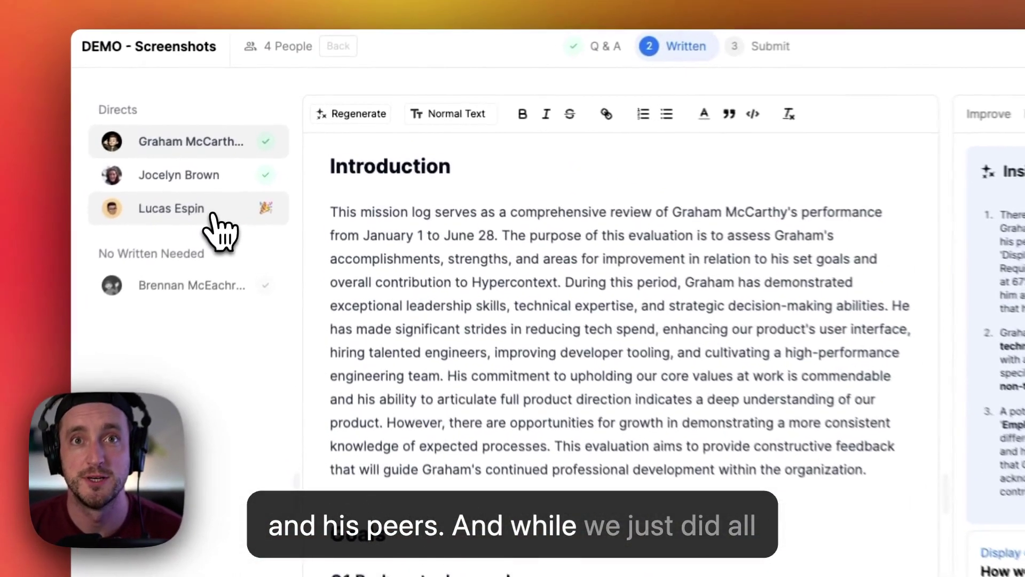
left_click(260, 151)
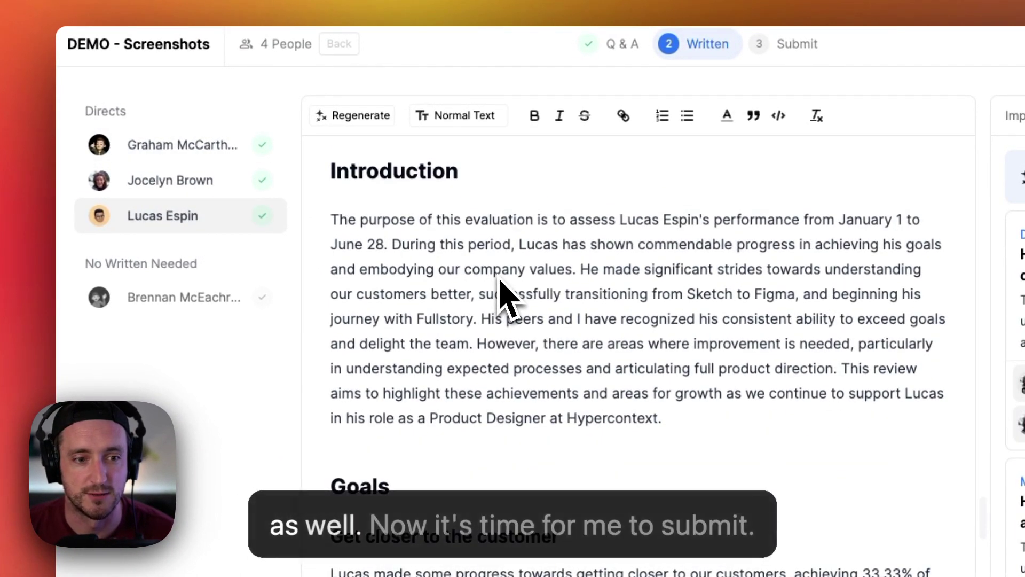
scroll(377, 339, "down", 5)
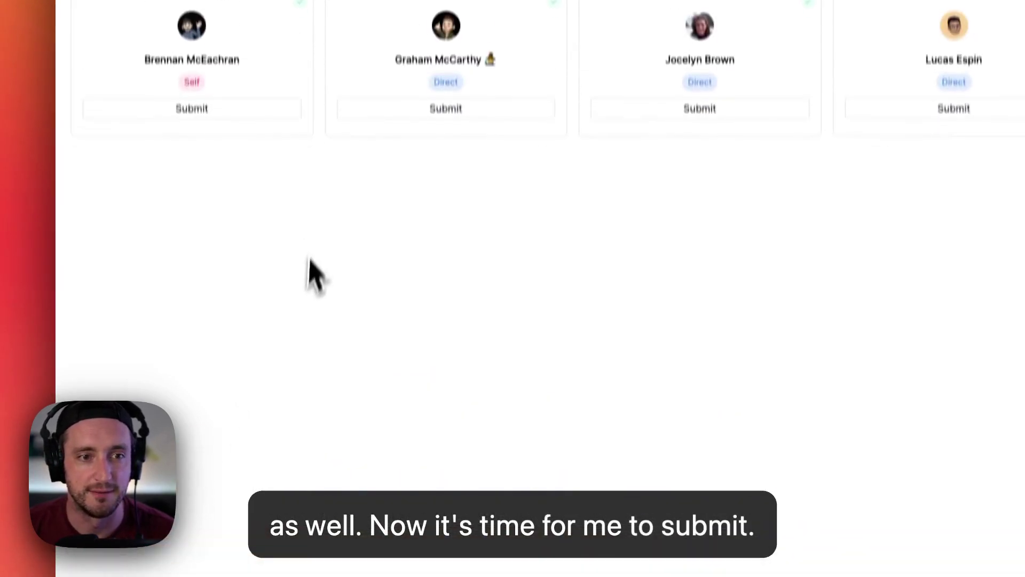
Submit the self-review and the direct reports' reviews so their cards read 'Submitted!'
left_click(196, 247)
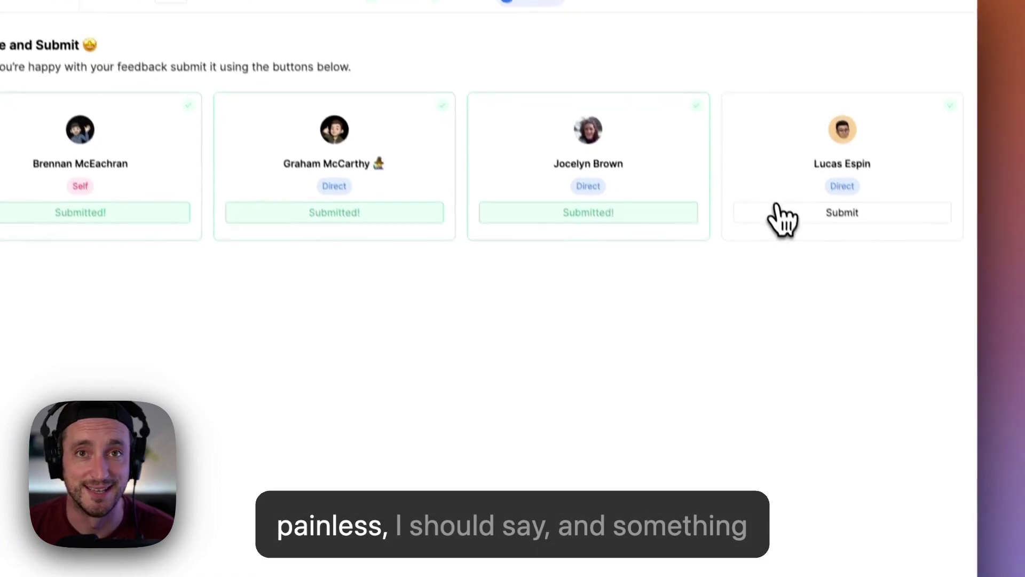
left_click(775, 201)
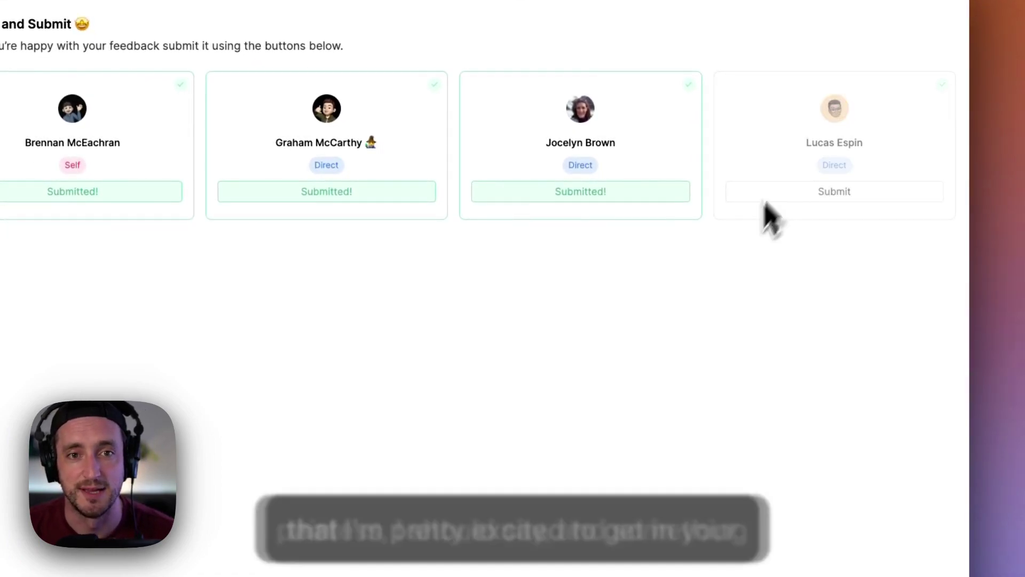